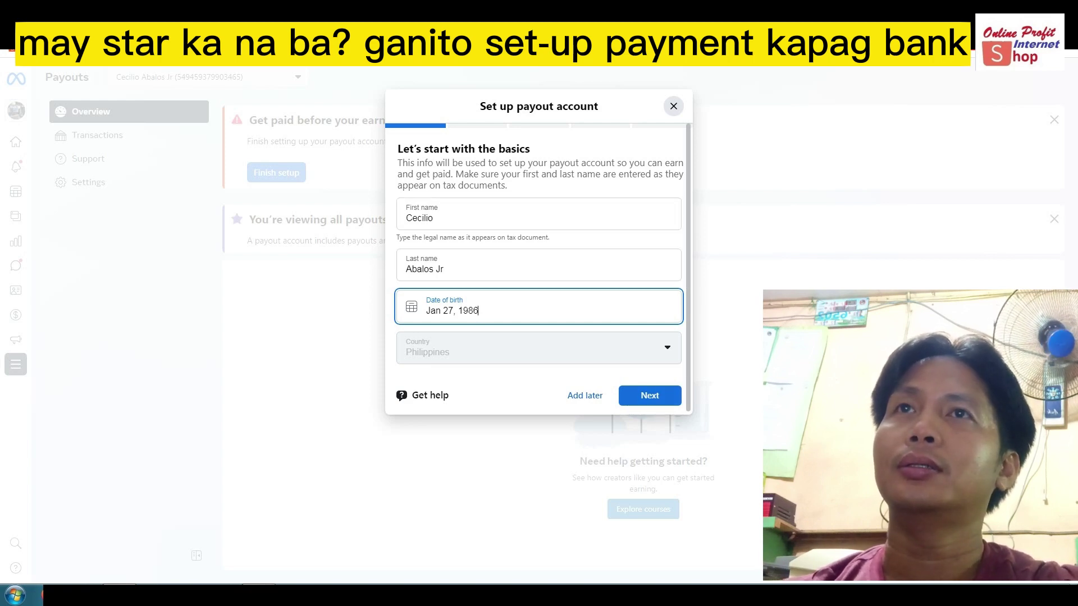
Submit the first name, last name and date of birth to reach the business info step.
key("Return")
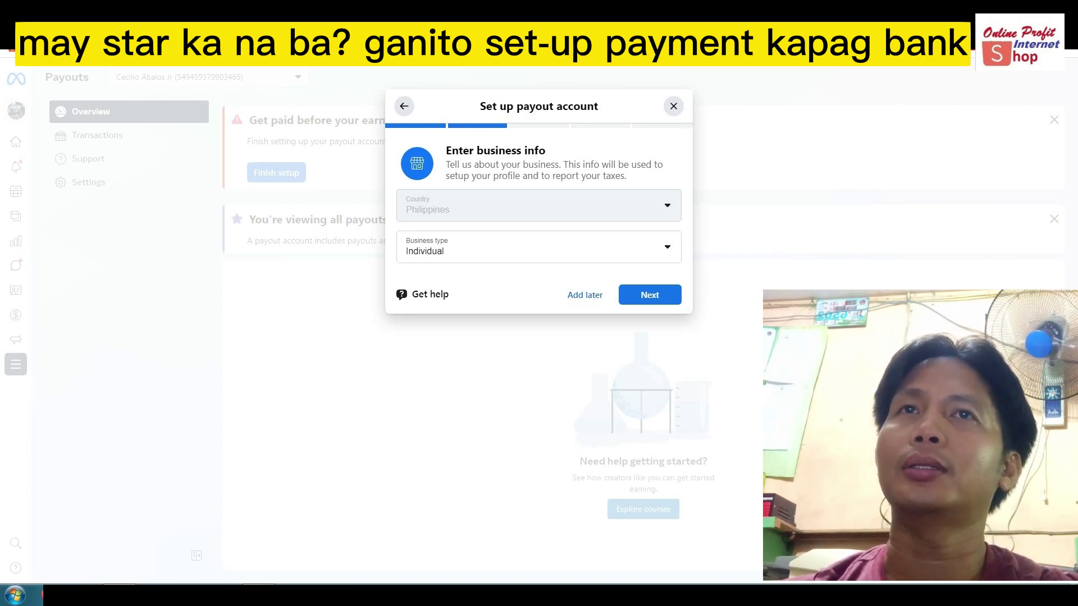
Confirm business type Individual in the Philippines and scroll down to the TIN field.
key("Return")
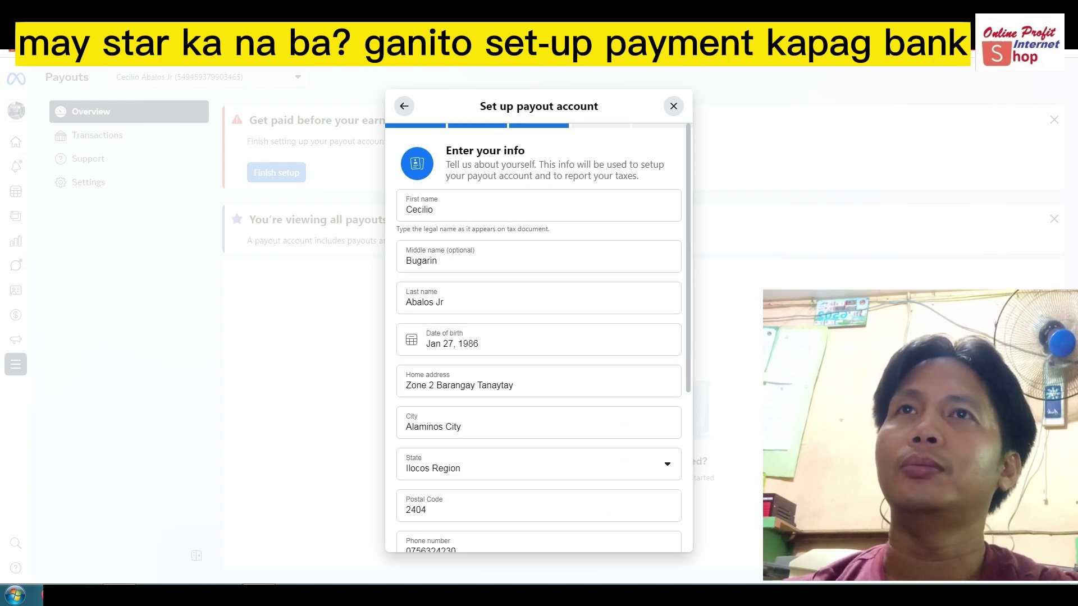
scroll(539, 381, "down", 2)
scroll(539, 381, "up", 1)
scroll(539, 384, "down", 4)
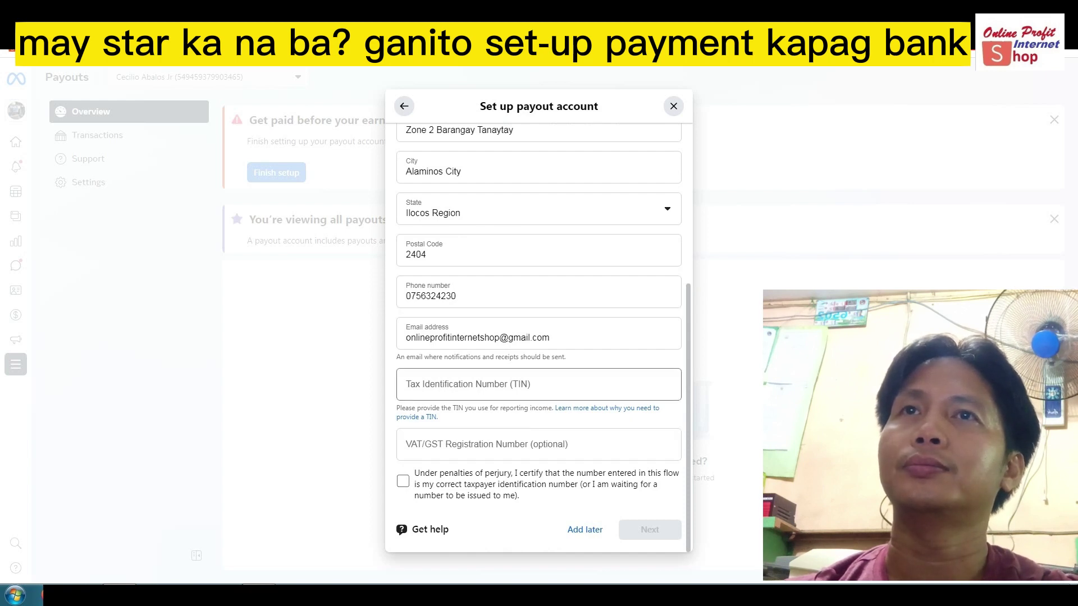
Enter the tax identification number, certify it under penalty of perjury, and continue.
left_click(539, 392)
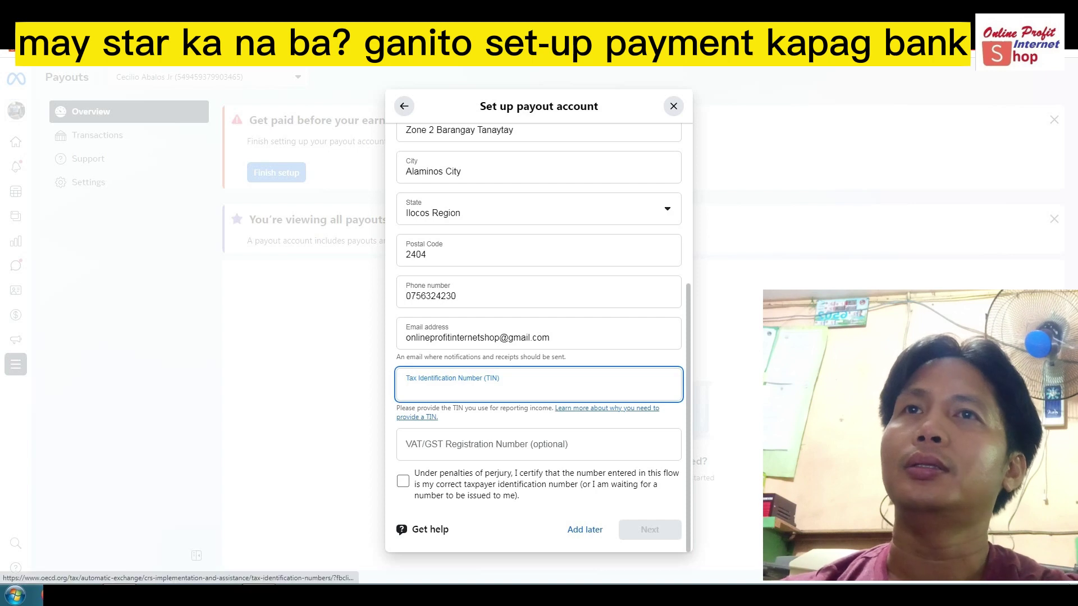
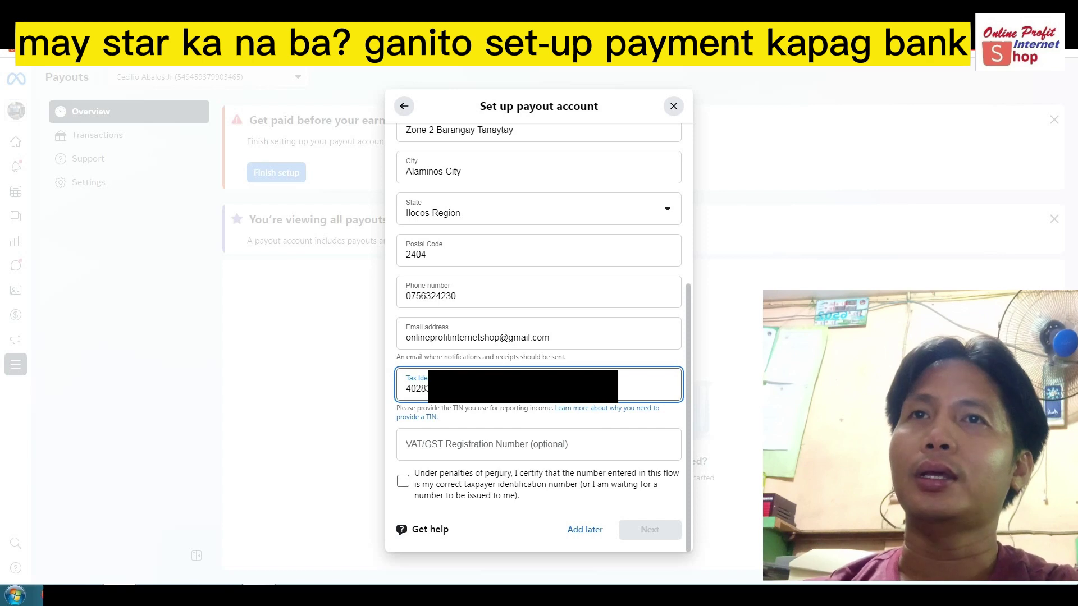
left_click(403, 481)
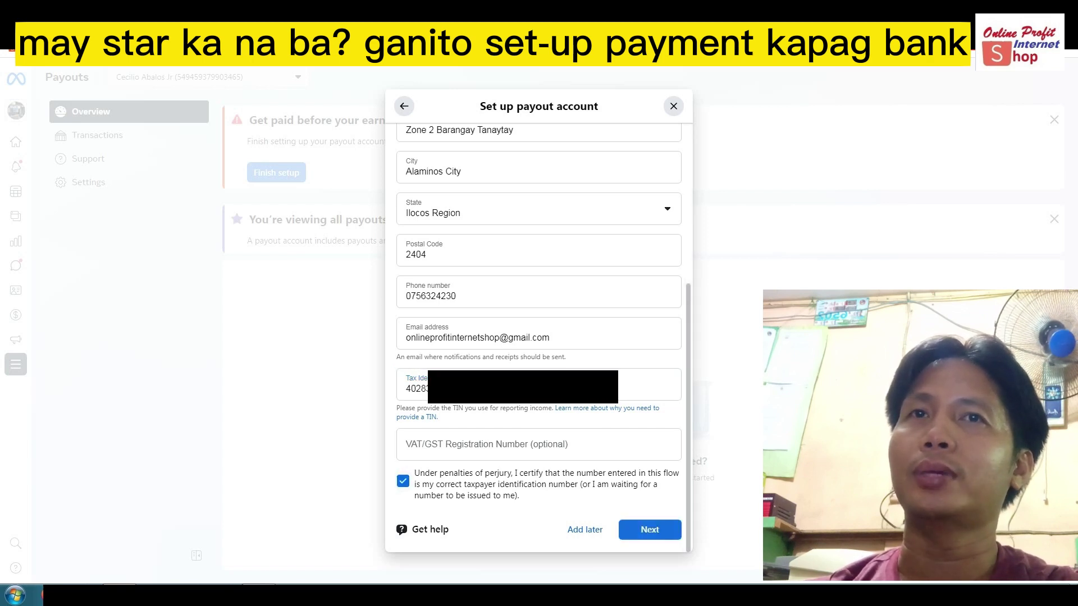
left_click(650, 530)
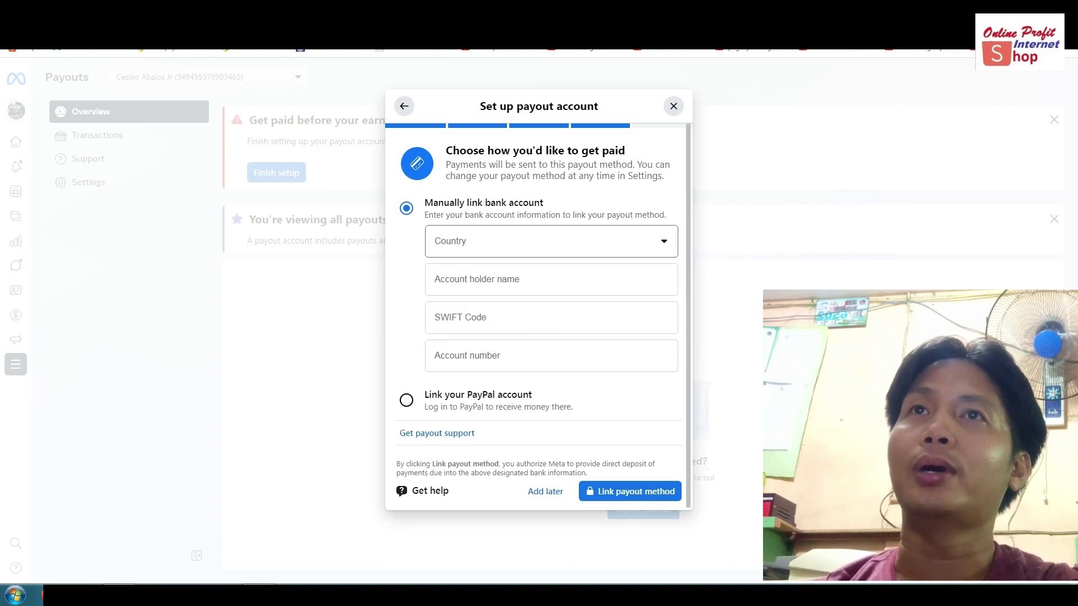
Choose Philippines as the bank account's country by searching 'phil'.
left_click(550, 241)
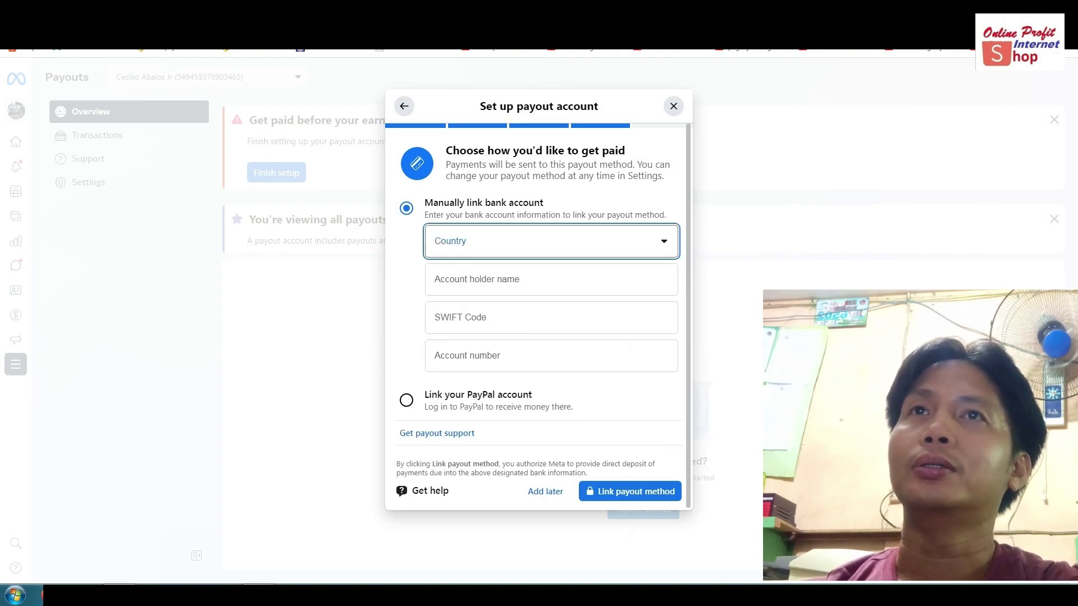
type("phil")
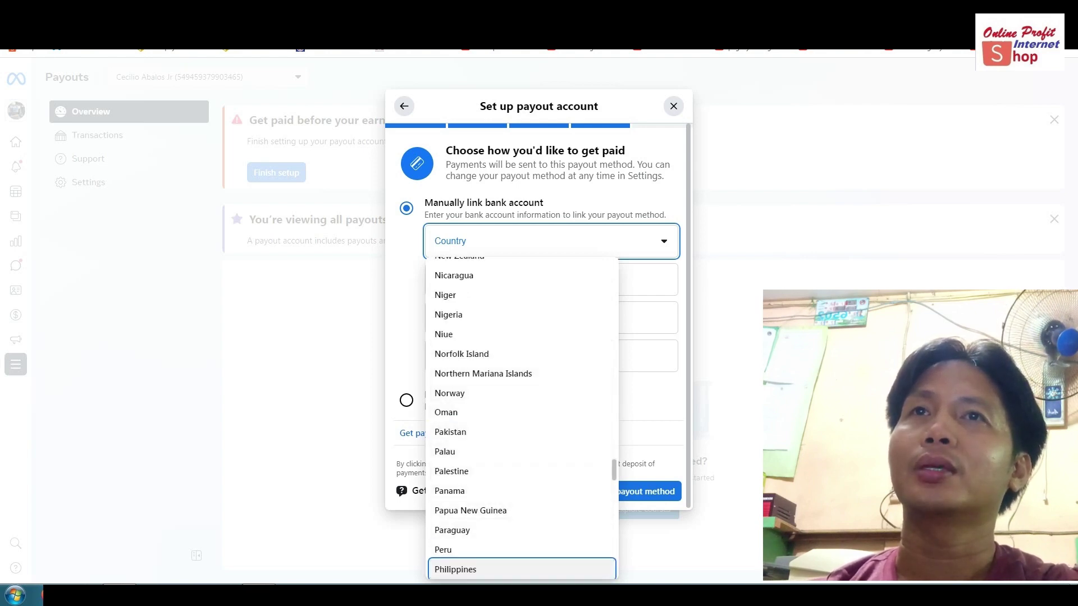
left_click(455, 569)
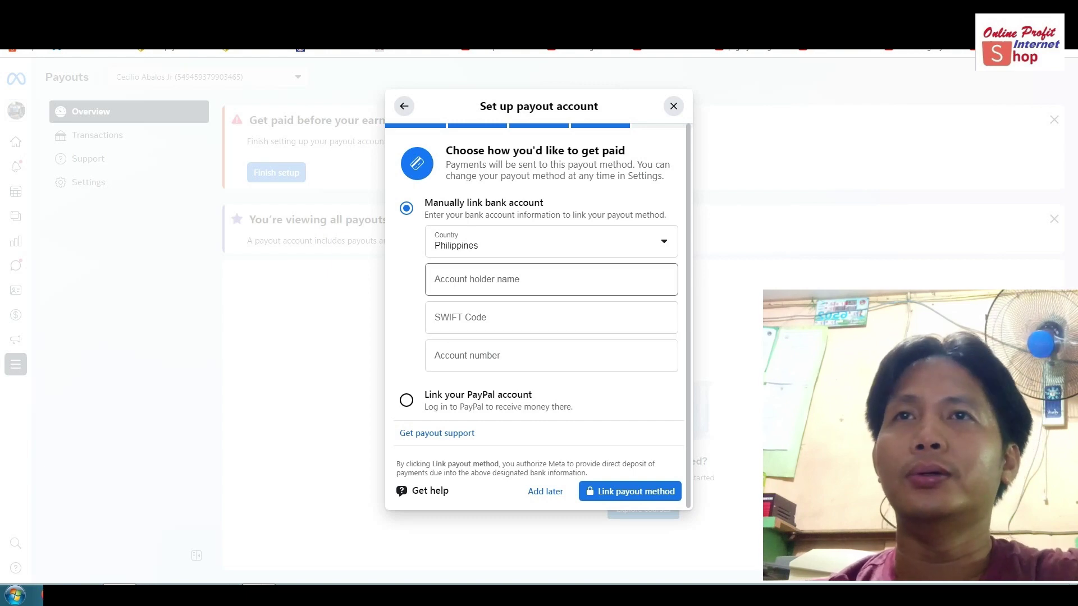
Enter the account holder's full name, correcting mistyped letters.
left_click(492, 284)
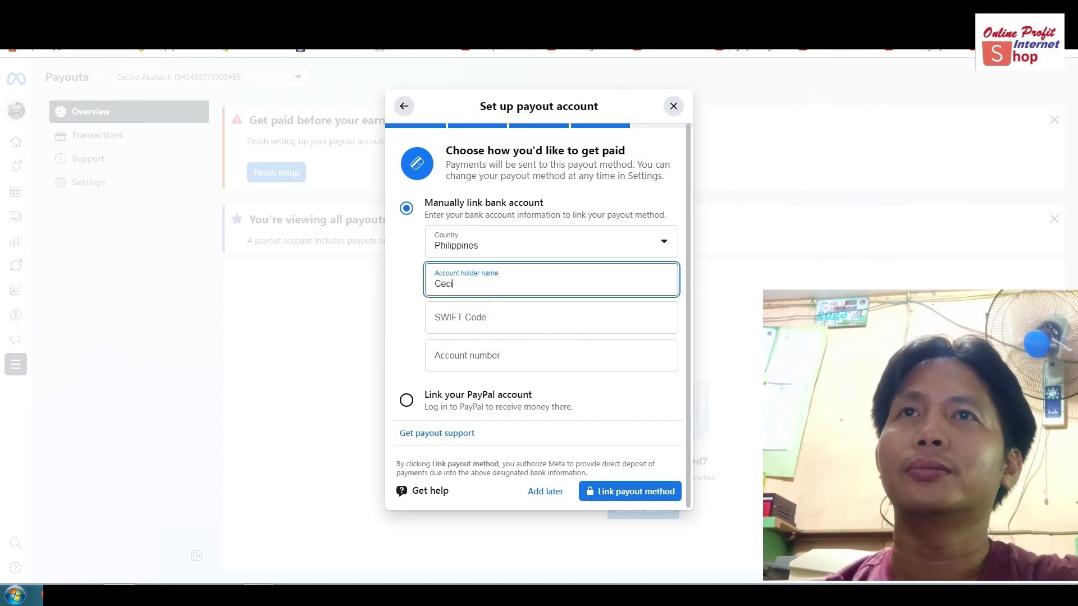
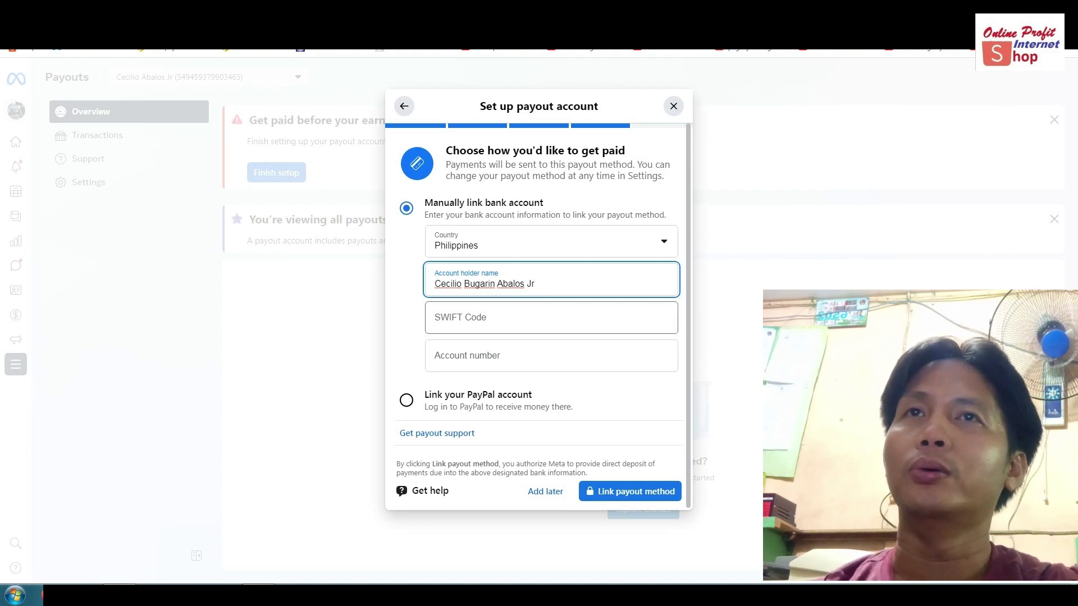
left_click(551, 318)
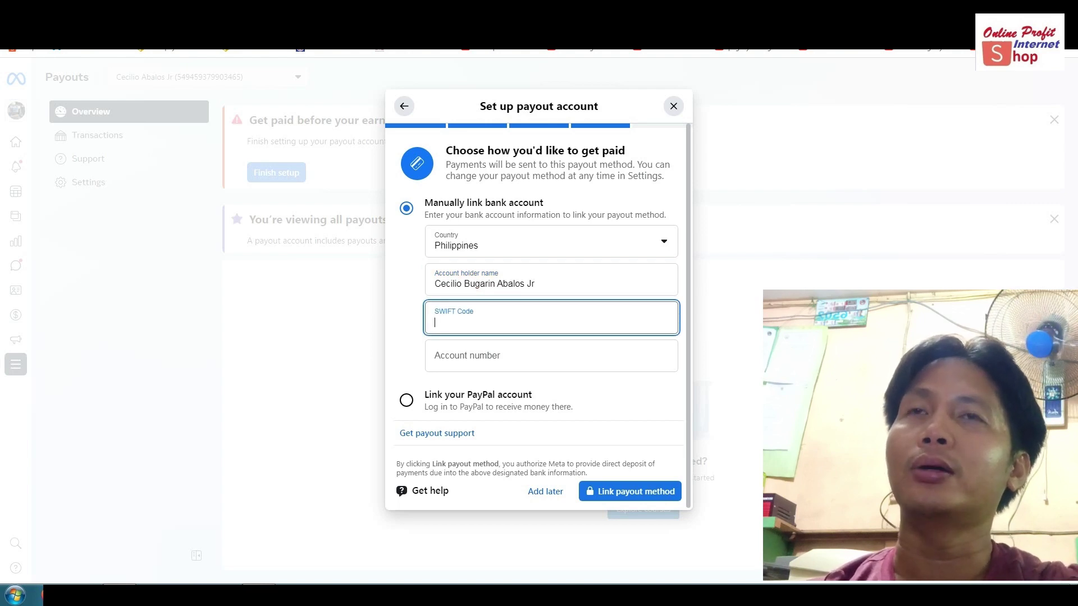
Enter BNORPHMM as the bank's SWIFT Code.
type("BN")
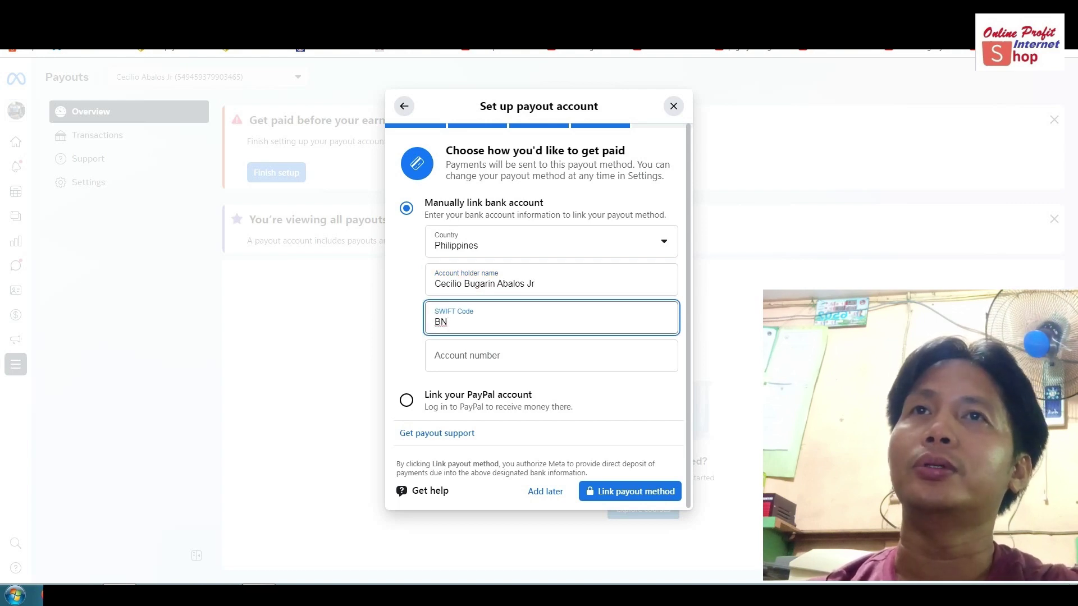
type("OR")
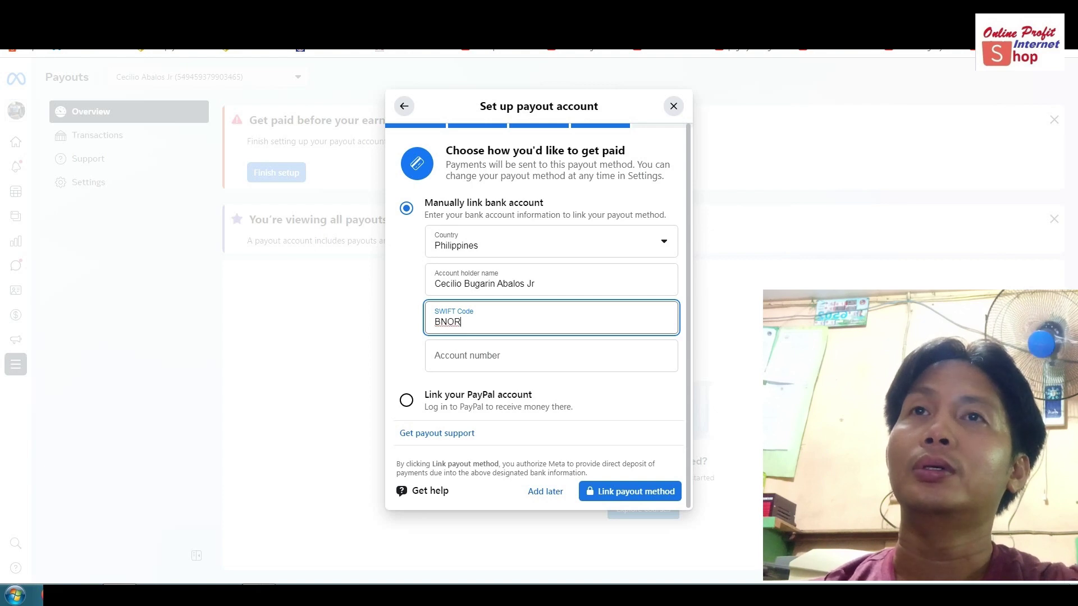
type("PH")
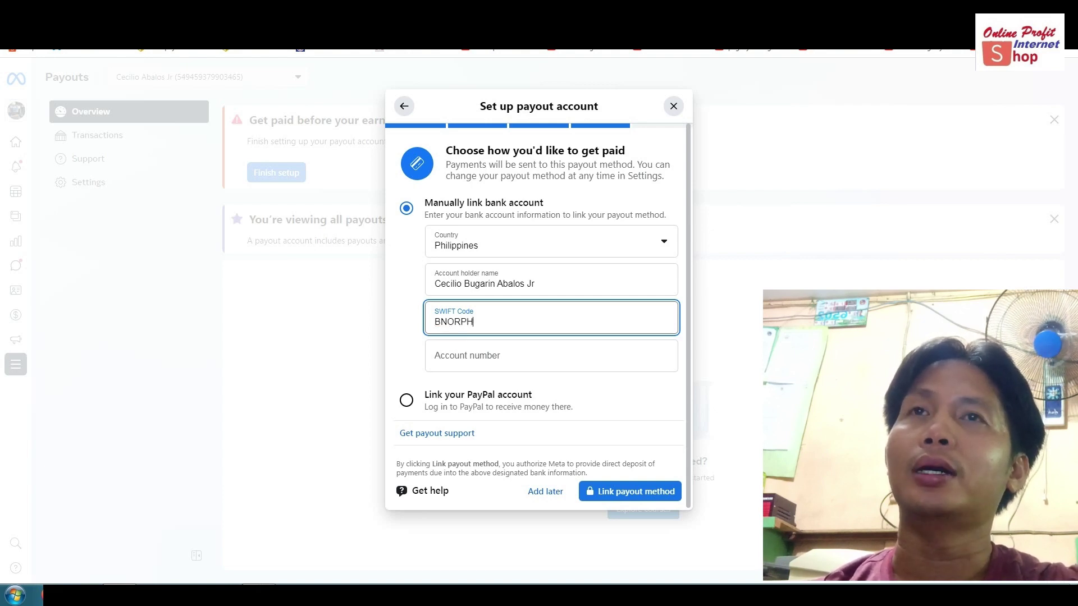
type("MM")
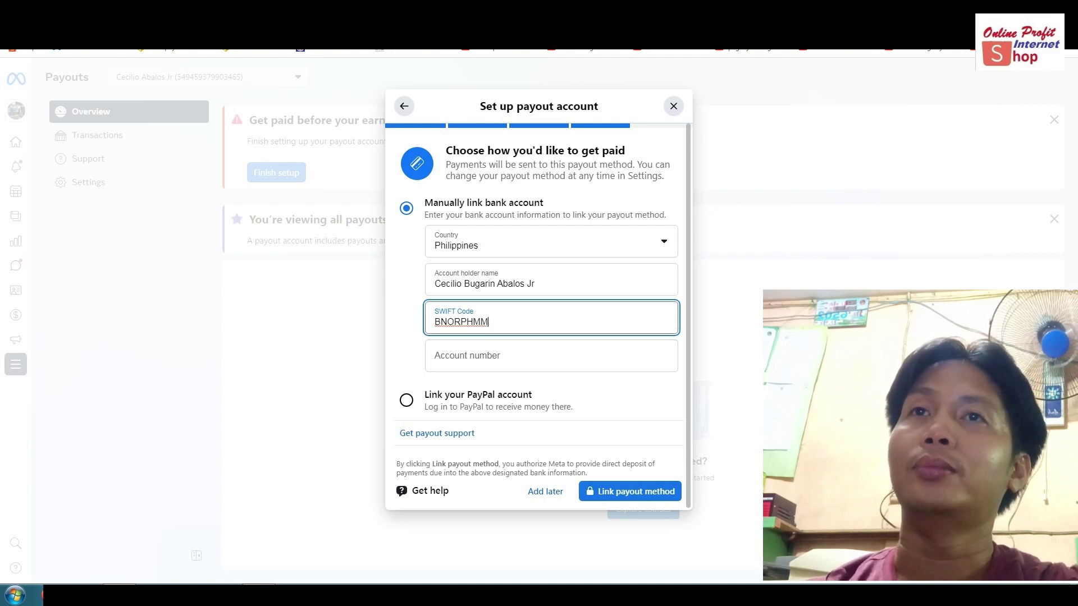
left_click(550, 356)
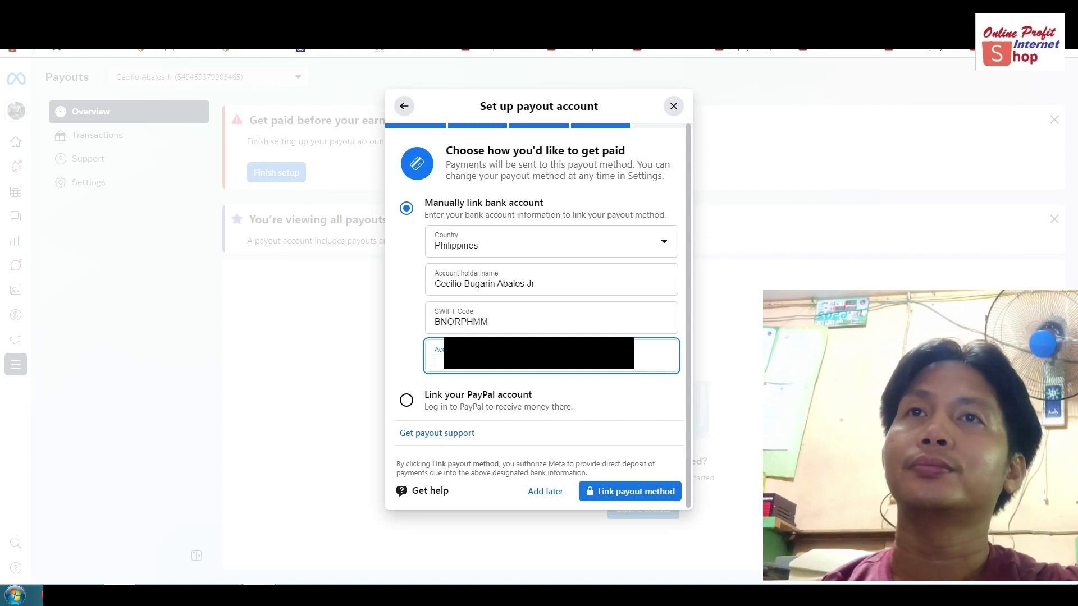
Type the bank account number and scroll down the payout form.
type("00")
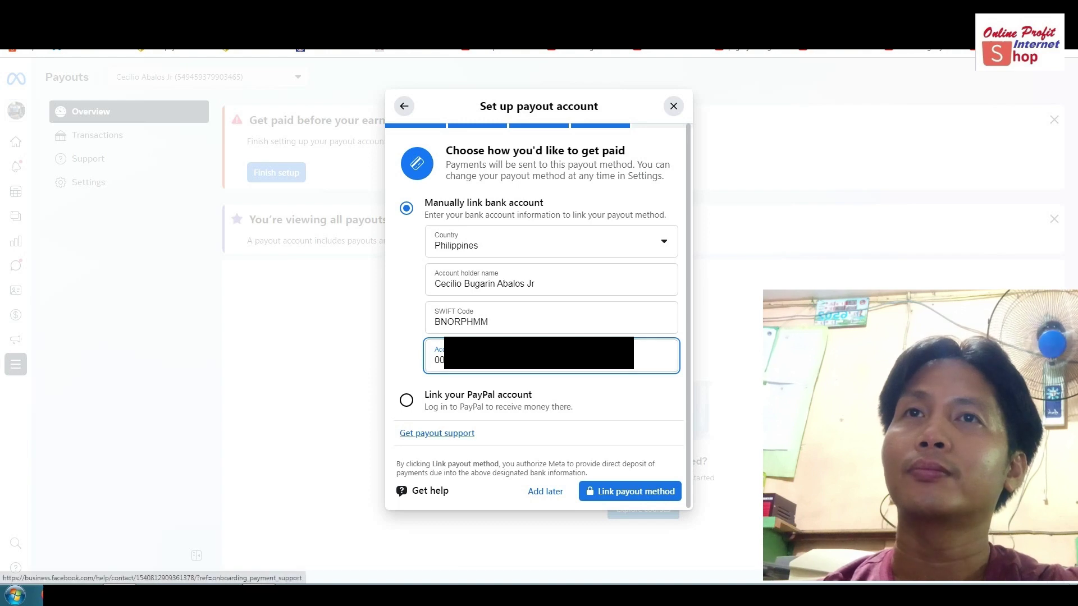
scroll(437, 432, "down", 1)
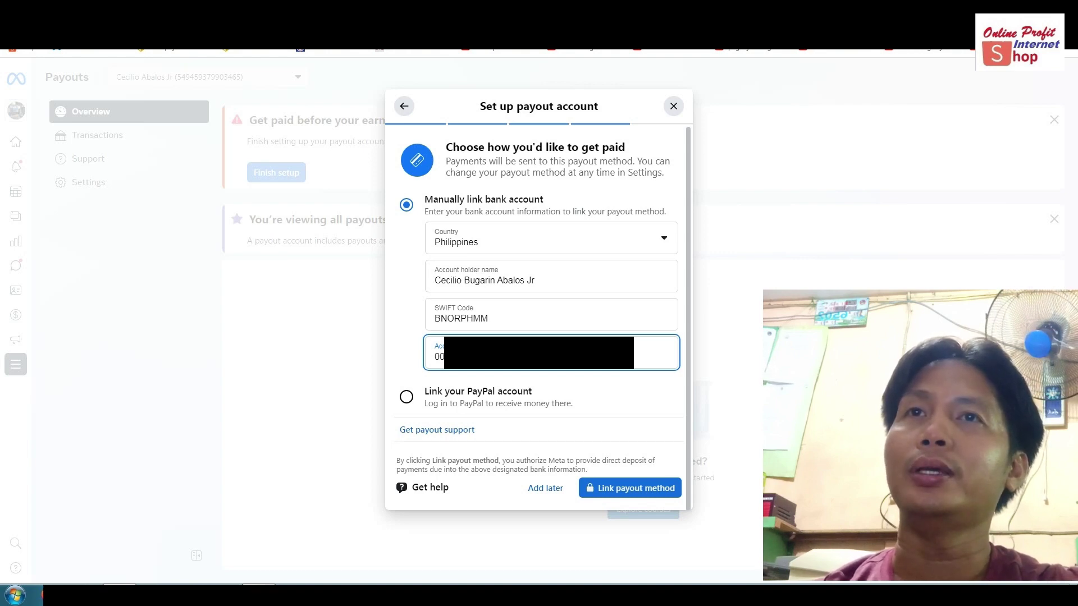
Link the bank account as the payout method and start adding tax info.
key("Return")
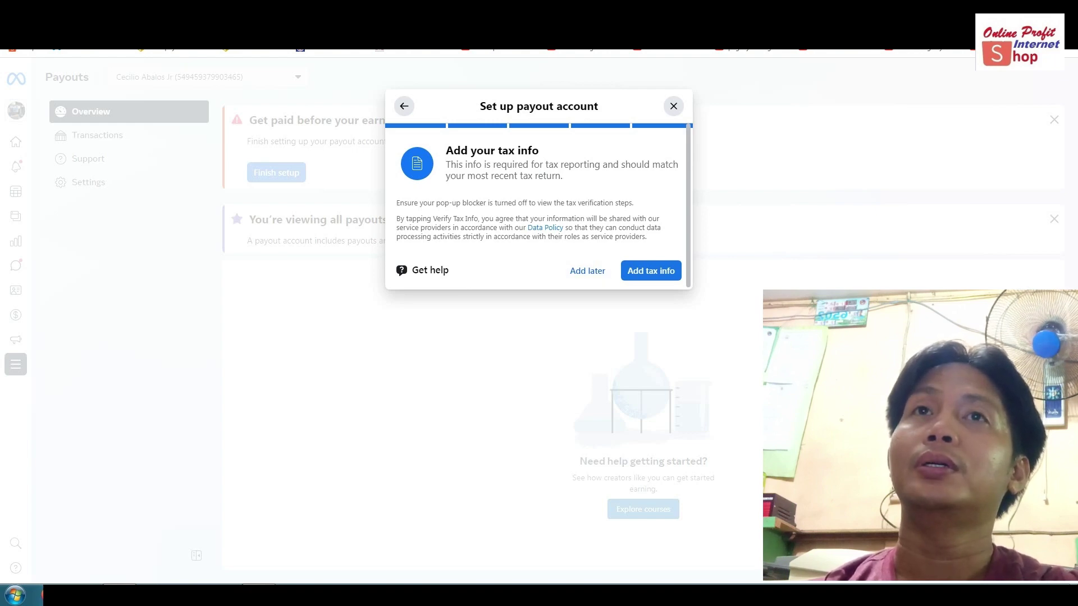
left_click(651, 271)
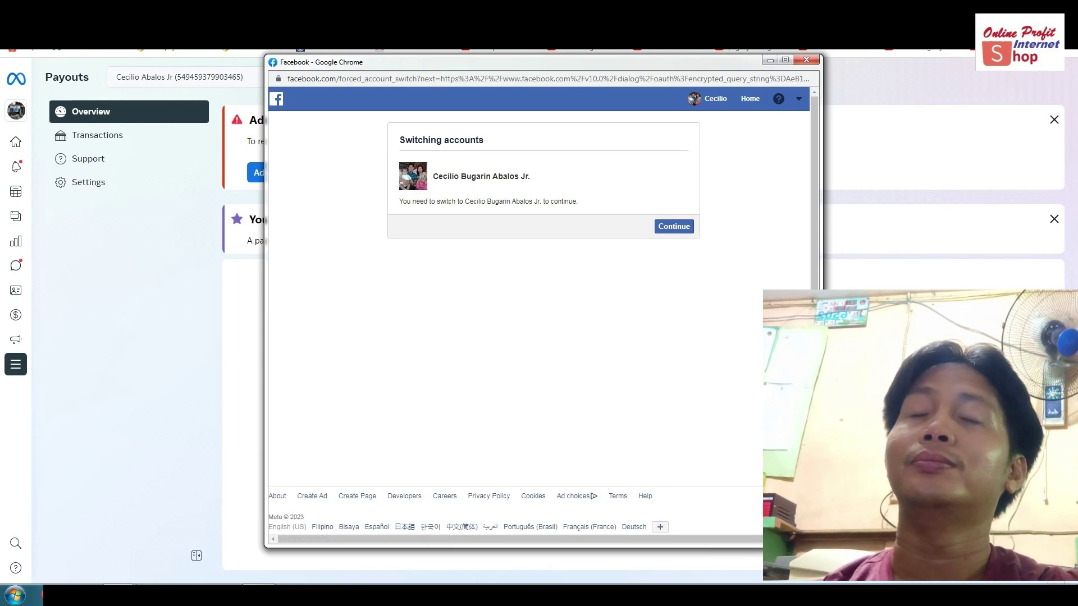
Switch to the required Facebook account and grant the Tax app profile access.
left_click(674, 226)
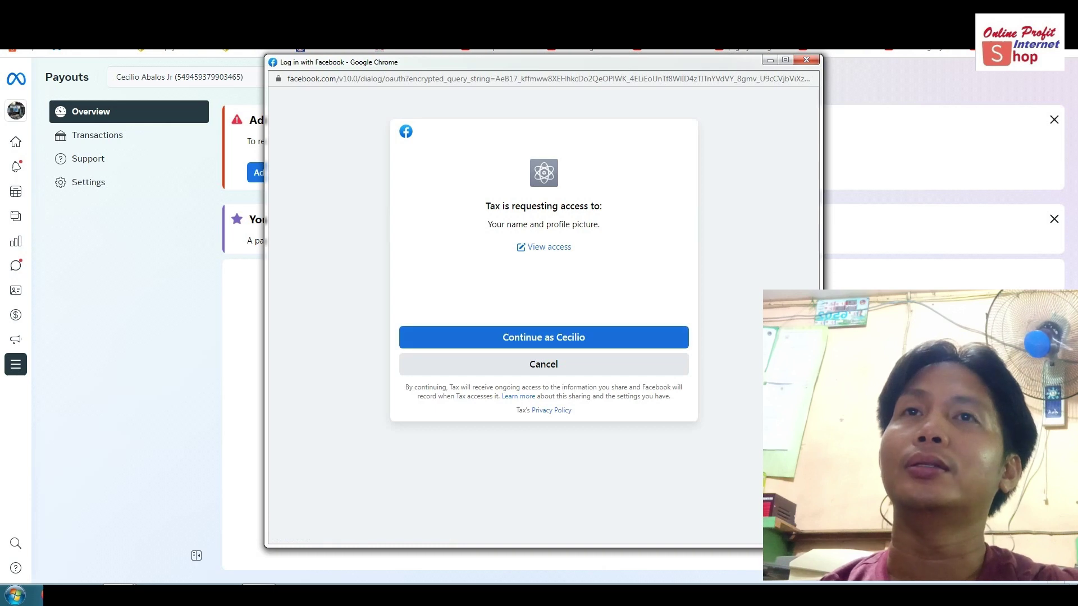
key("Return")
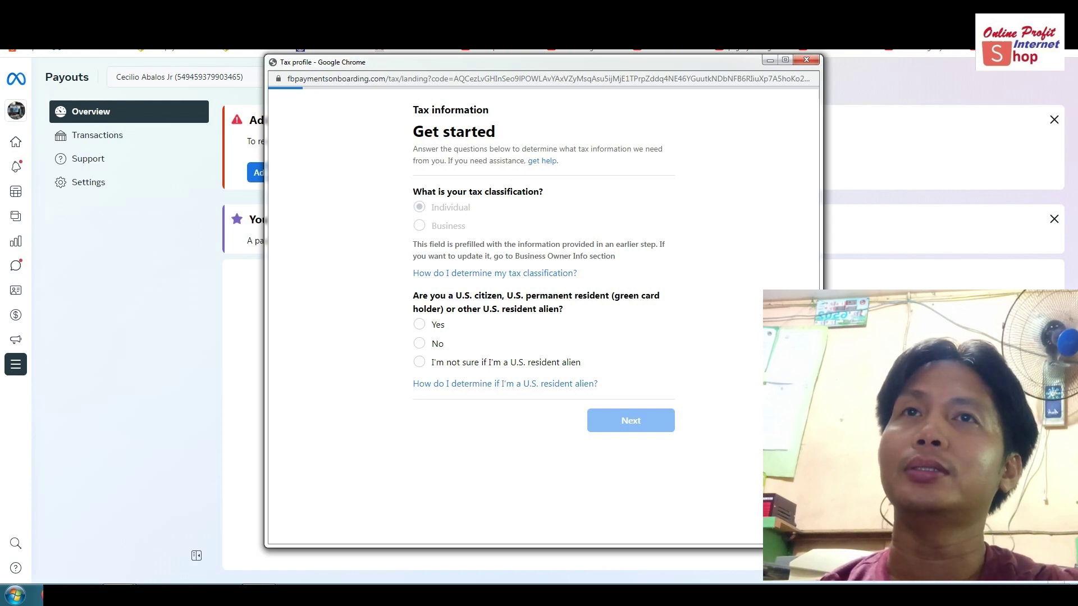
Answer No to U.S. resident and No to intermediary, then advance.
left_click(419, 343)
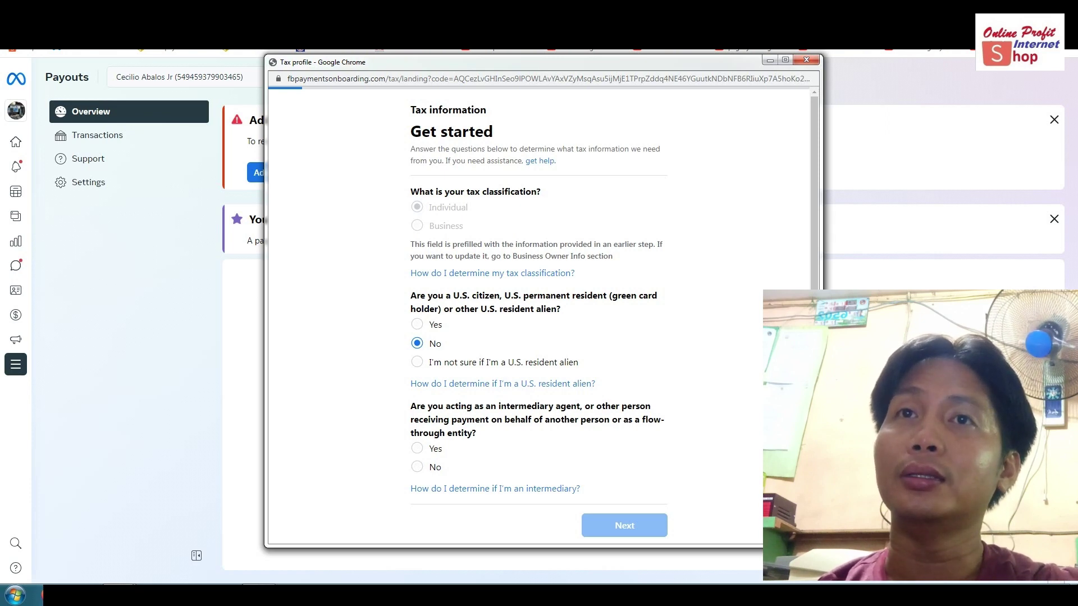
scroll(539, 315, "down", 1)
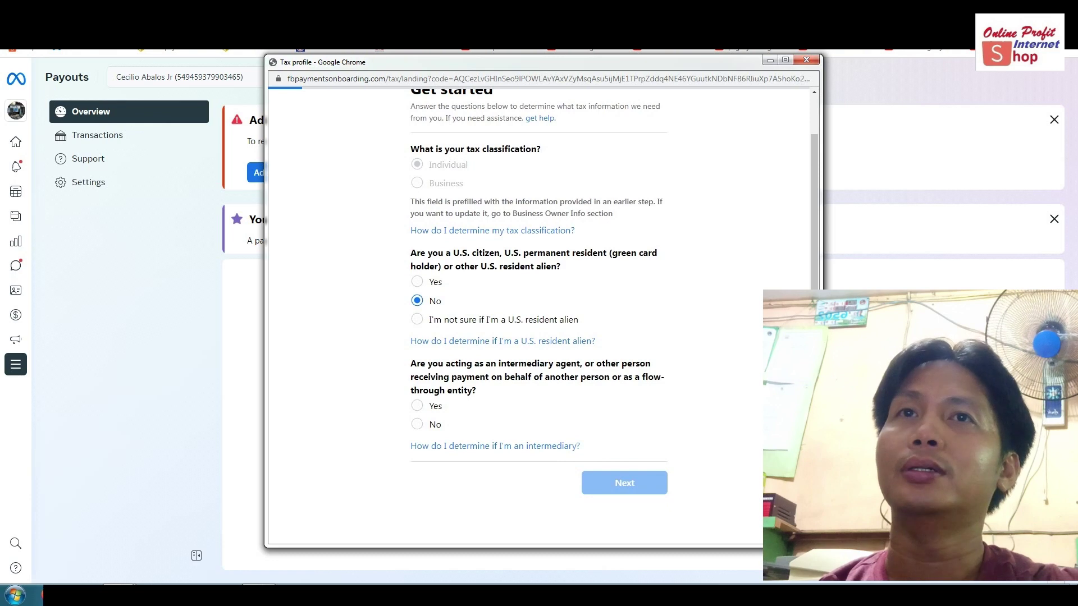
left_click(418, 424)
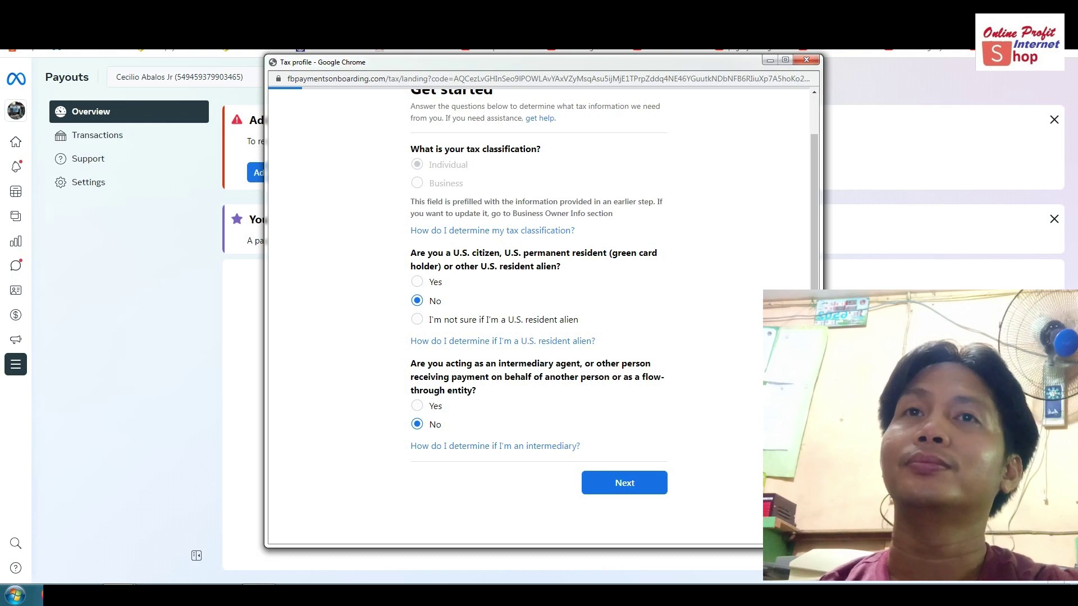
key("Return")
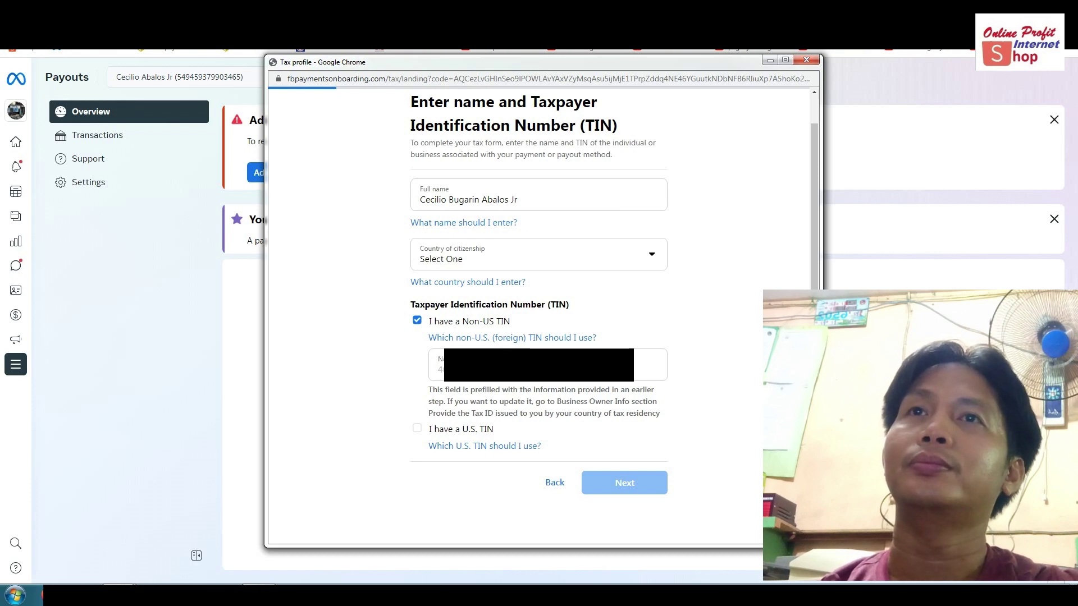
Choose Philippines as the country of citizenship and advance to the address step.
left_click(539, 256)
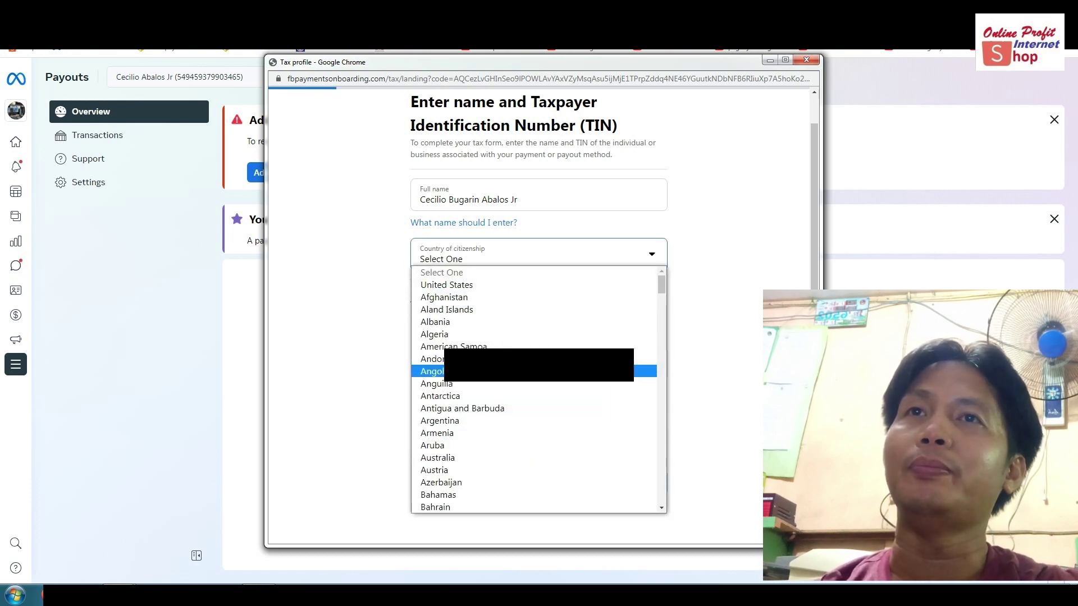
type("phil")
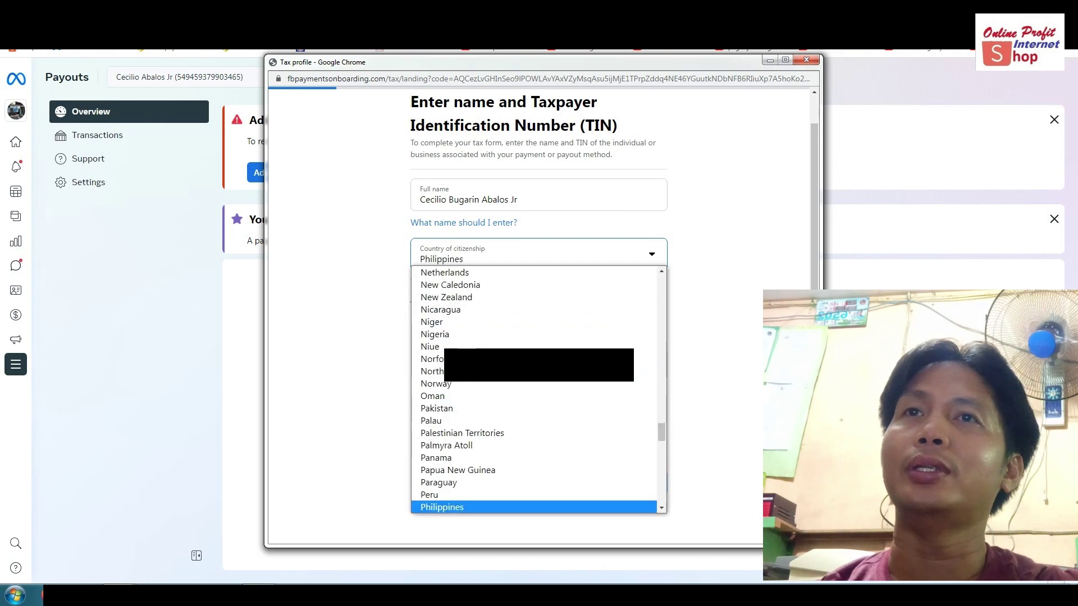
key("Return")
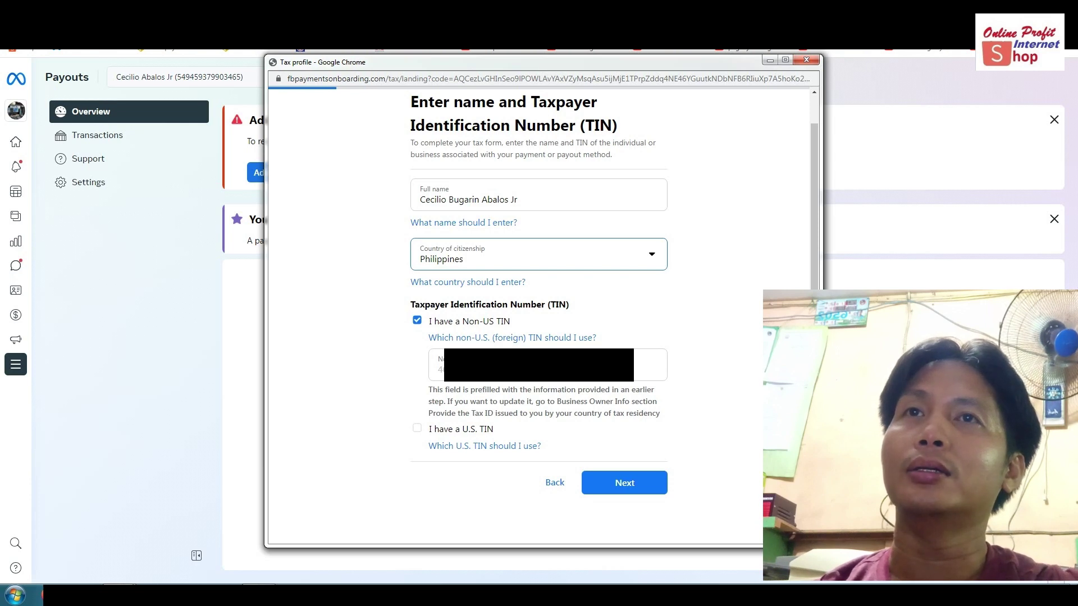
key("Return")
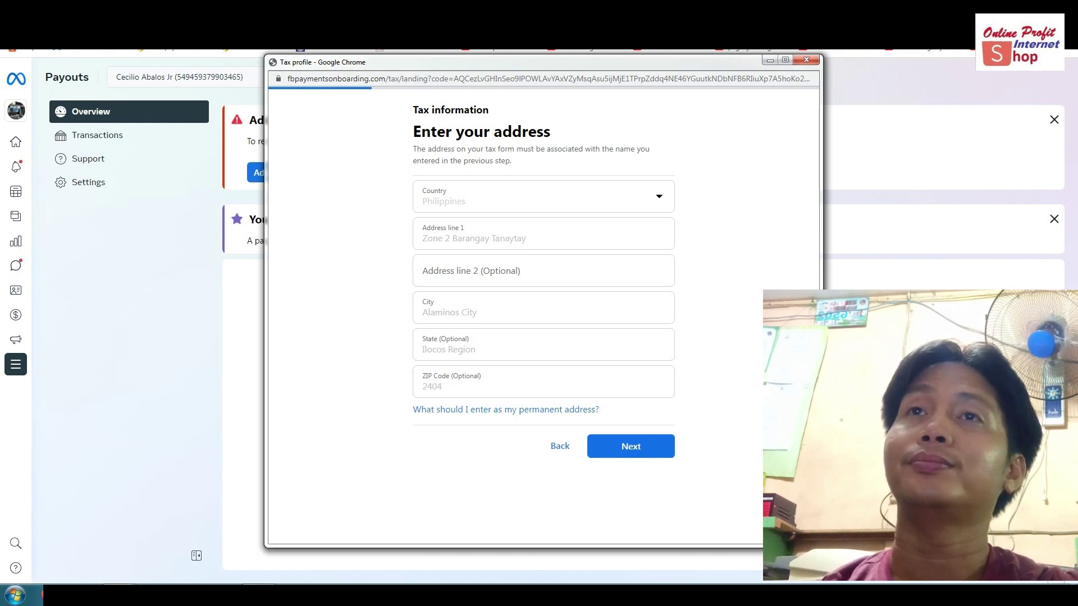
Accept the prefilled Philippines permanent address and continue.
key("Return")
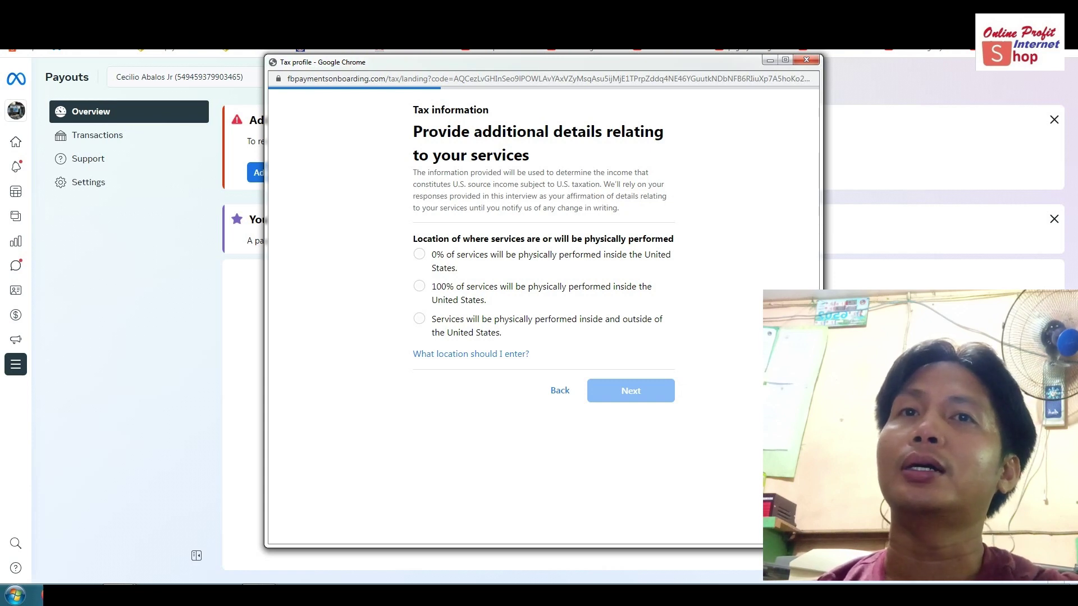
Select the option stating 0% of services are performed inside the United States.
left_click(420, 254)
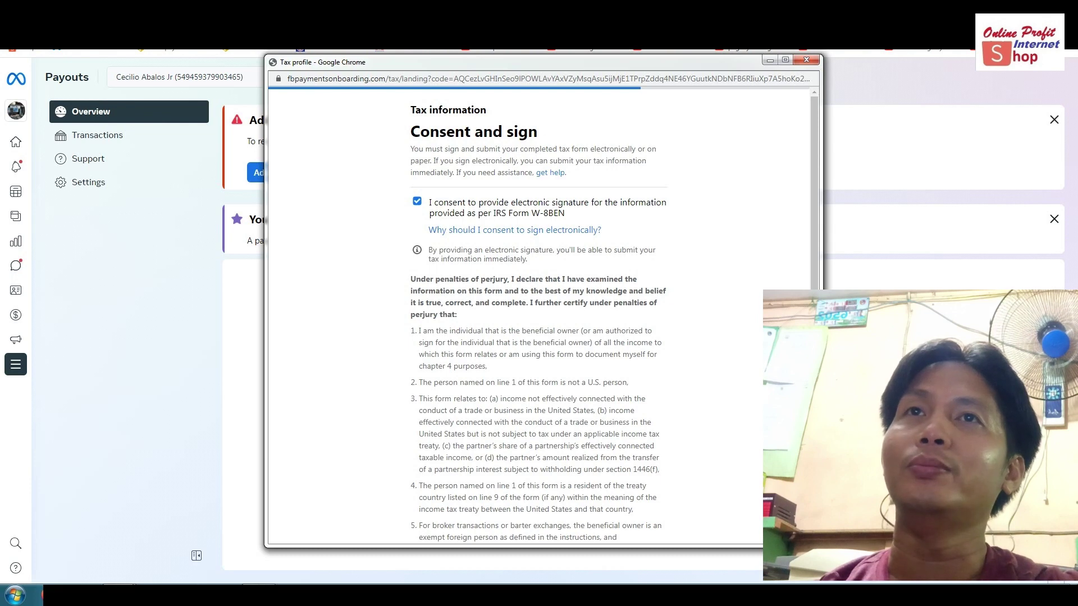
scroll(539, 315, "down", 7)
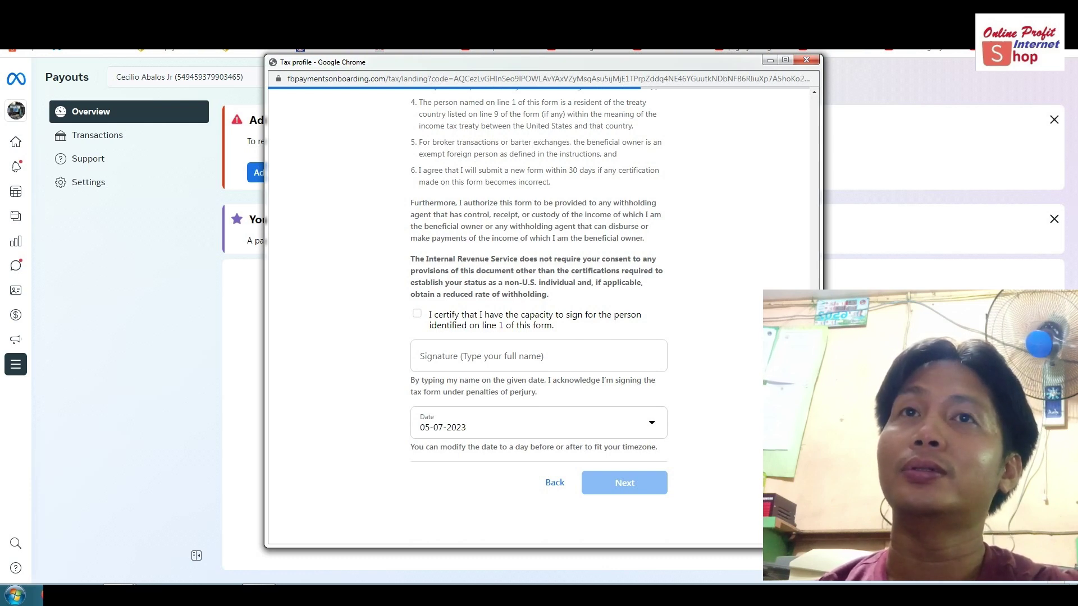
scroll(539, 314, "up", 3)
scroll(539, 314, "up", 4)
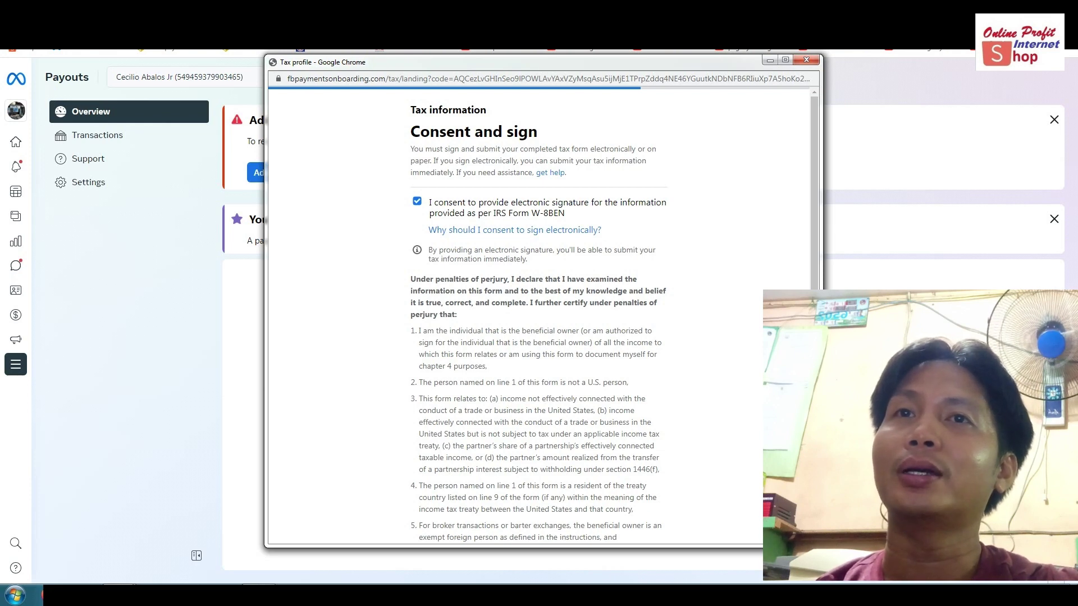
scroll(539, 314, "down", 3)
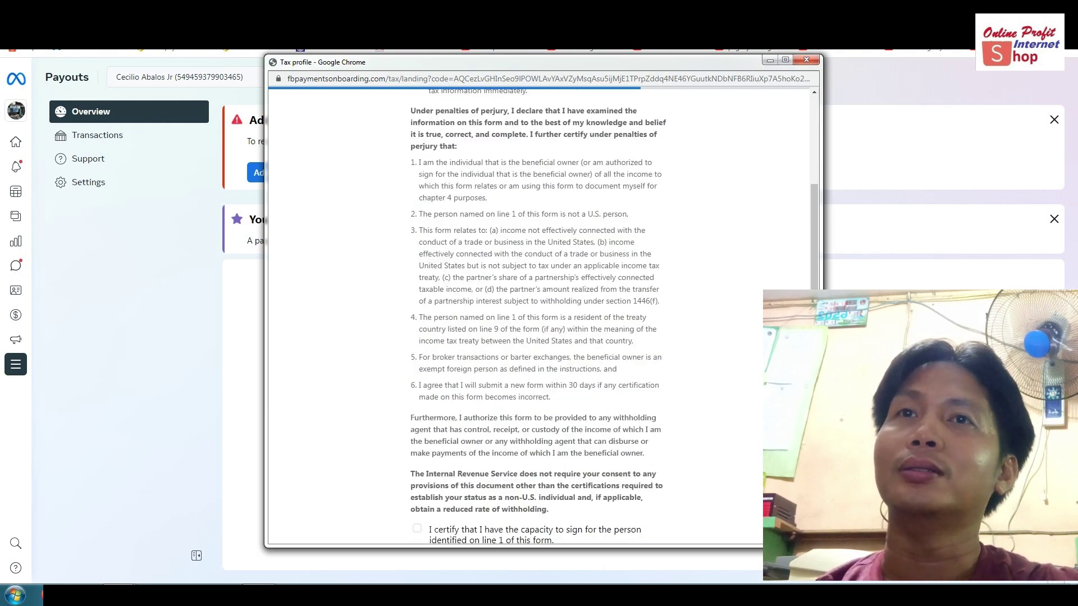
scroll(539, 314, "down", 4)
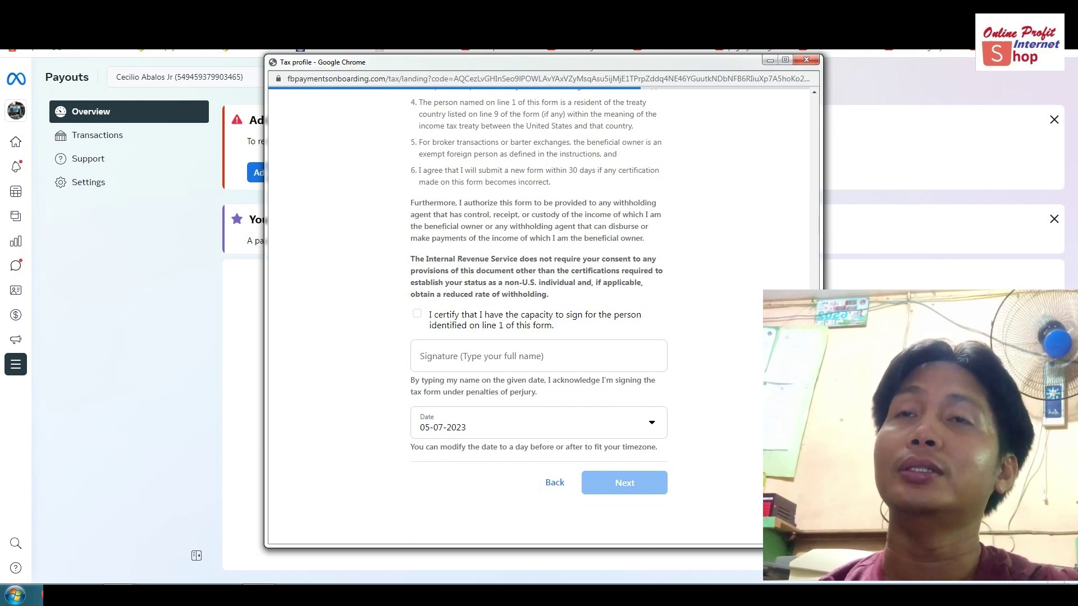
Tick the capacity-to-sign certification and type the signer's full legal name as the signature.
left_click(417, 313)
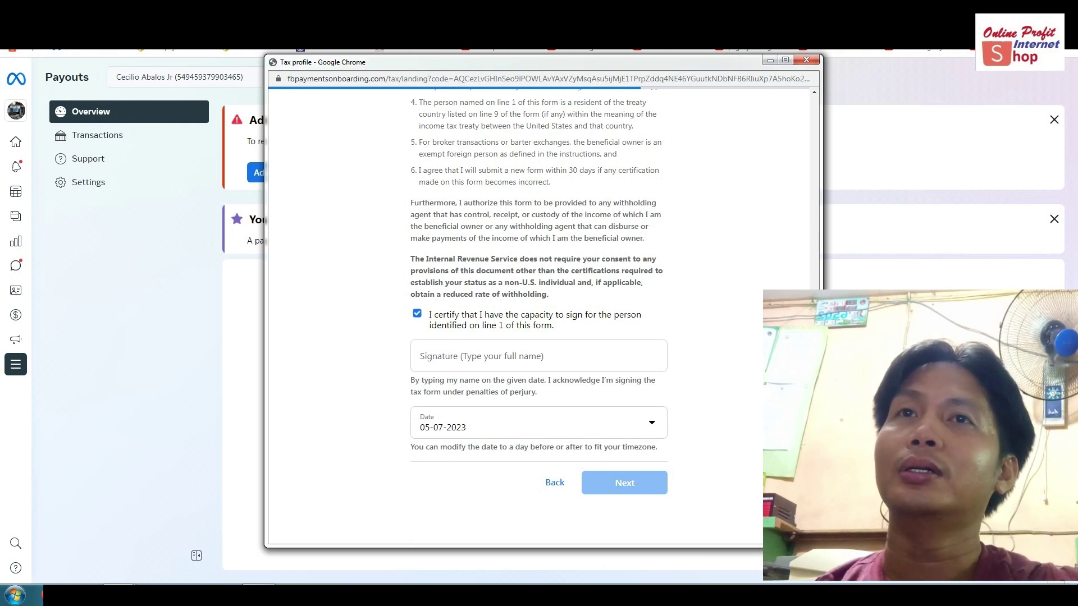
left_click(466, 357)
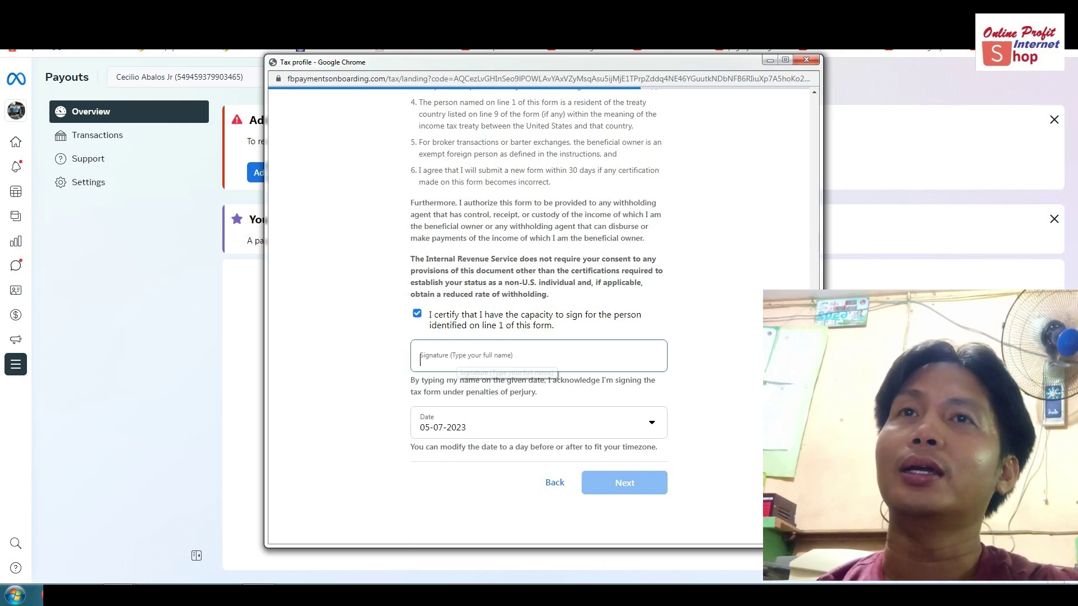
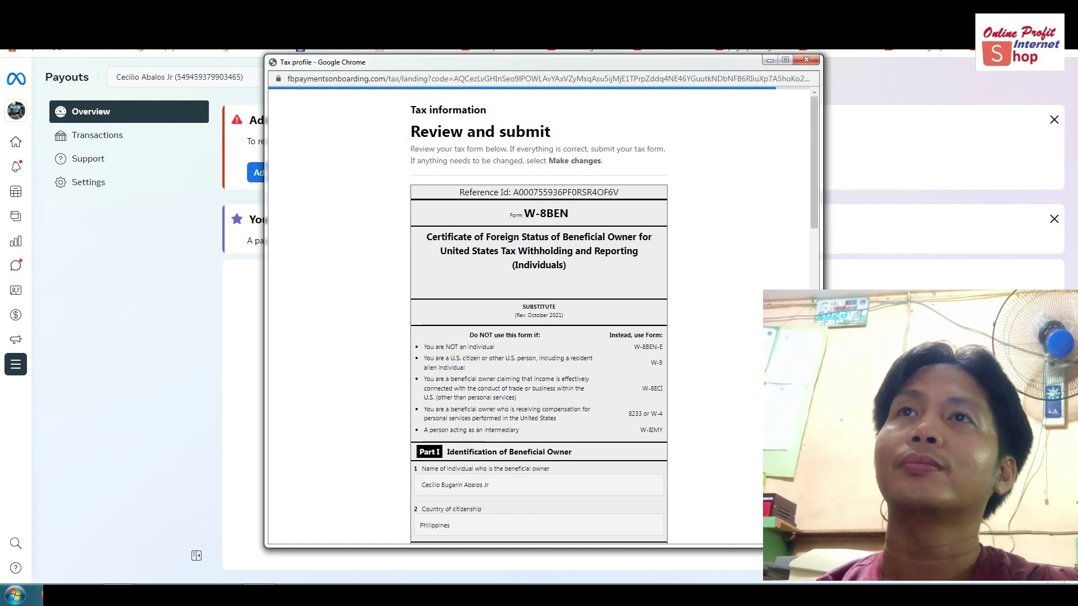
Scroll through the filled W-8BEN review form, checking owner details and the 05-07-2023 signature.
scroll(539, 315, "down", 5)
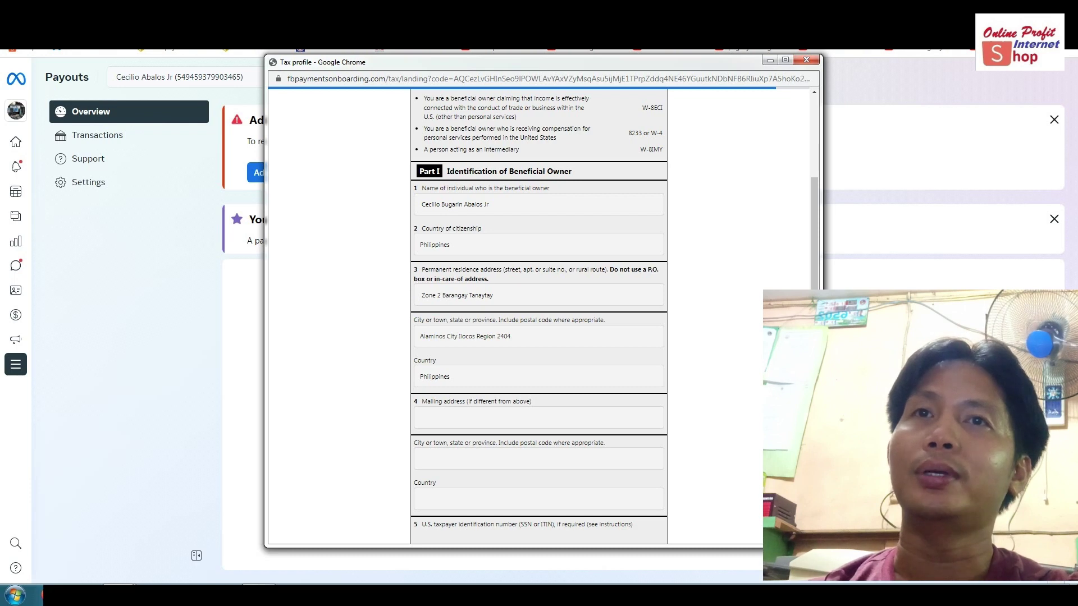
scroll(539, 314, "down", 4)
scroll(539, 314, "up", 1)
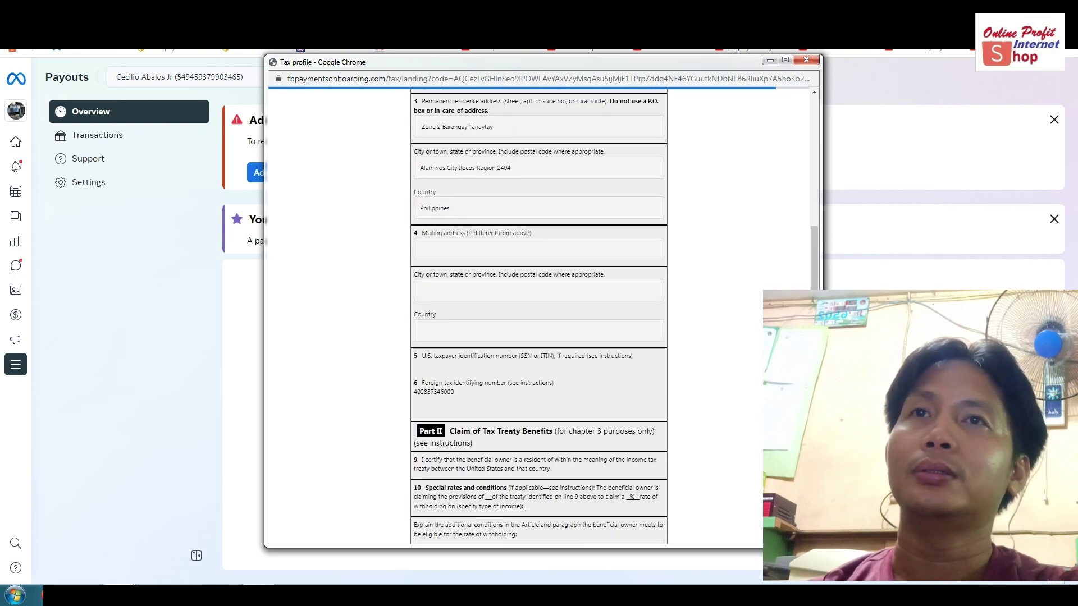
scroll(539, 314, "down", 4)
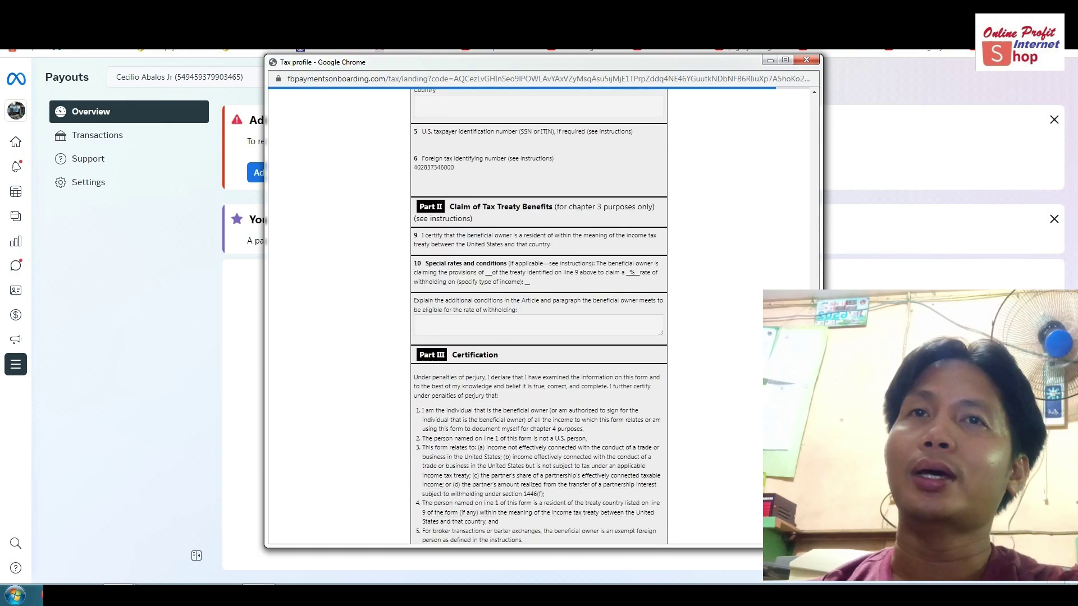
scroll(539, 315, "down", 4)
scroll(539, 315, "down", 3)
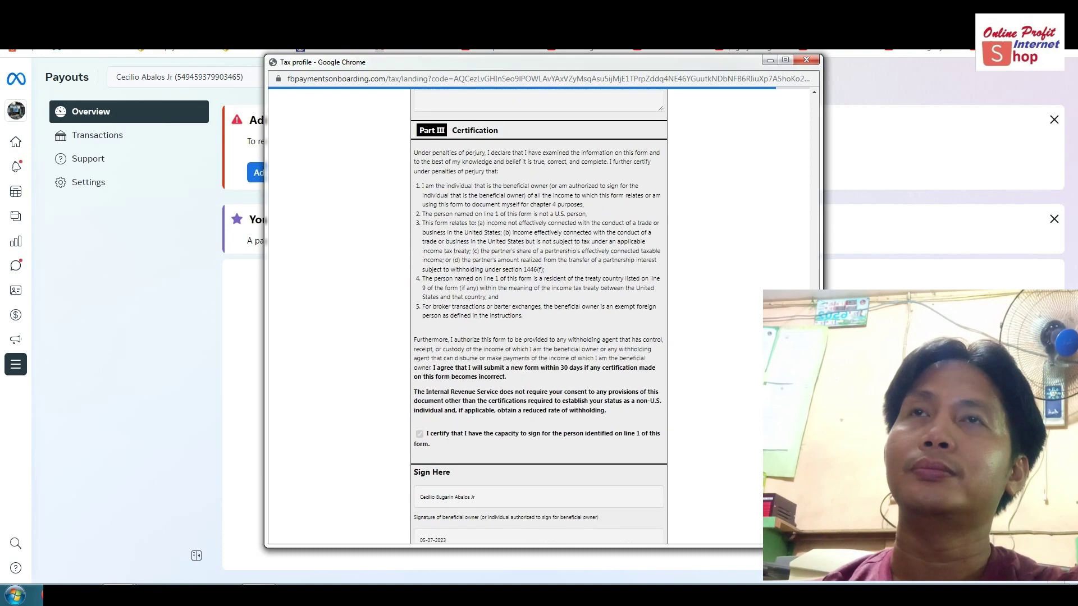